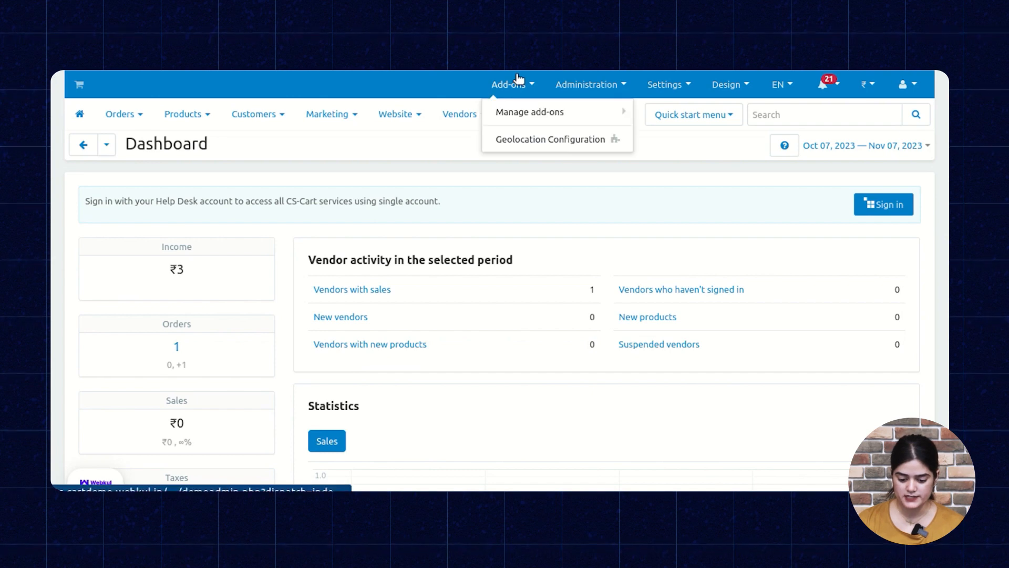
# Open the Multivendor Subaccount add-on and examine its Sub Account Limit setting and add-on information.
pyautogui.moveTo(542, 113)
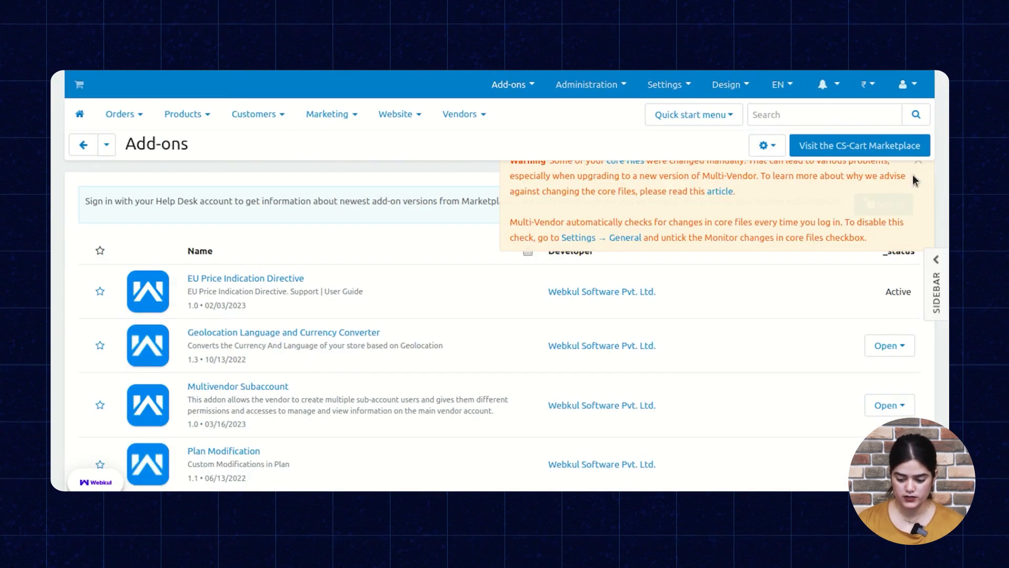
pyautogui.scroll(-2, 339, 437)
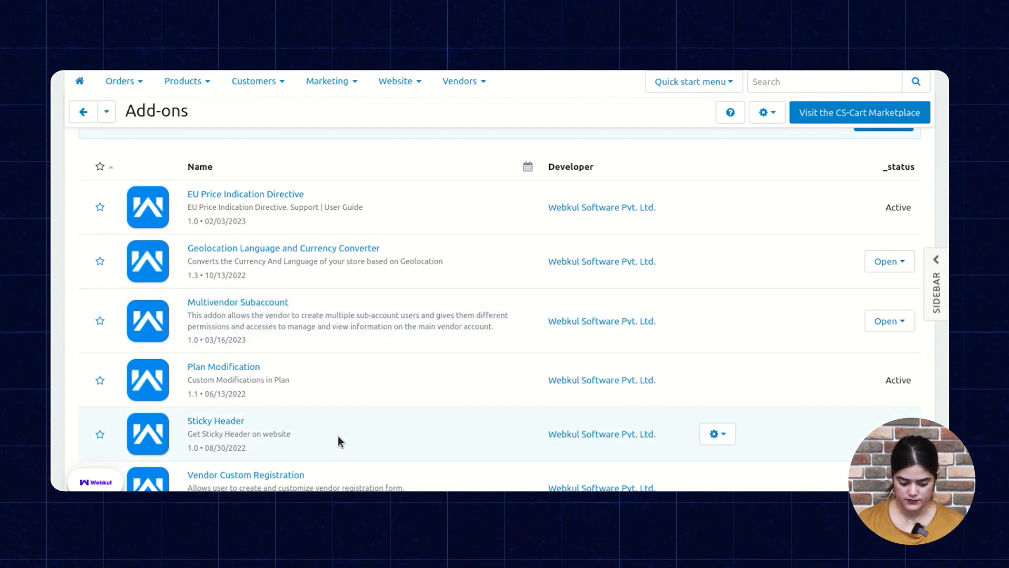
pyautogui.click(259, 301)
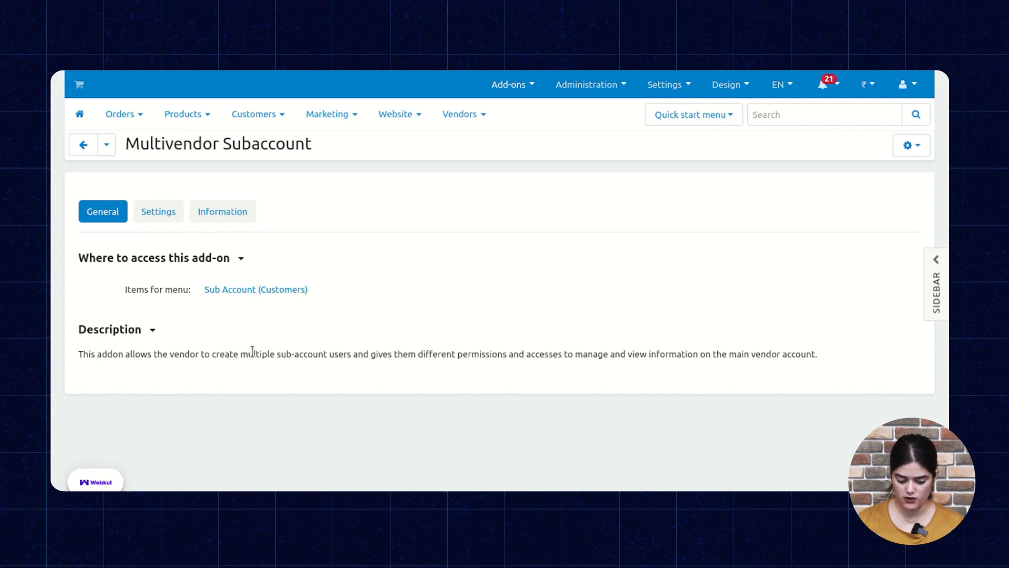
pyautogui.click(167, 215)
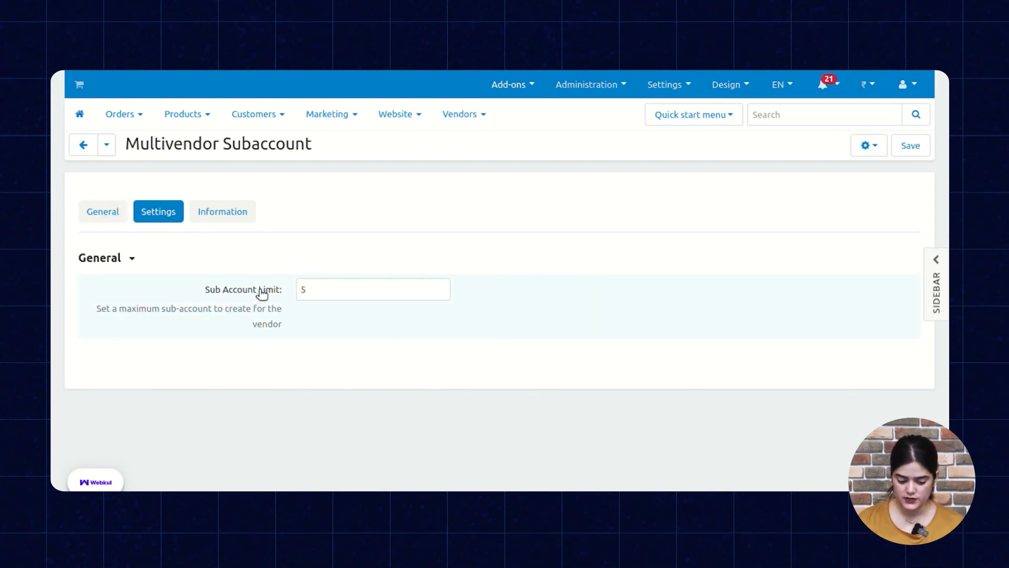
pyautogui.click(338, 285)
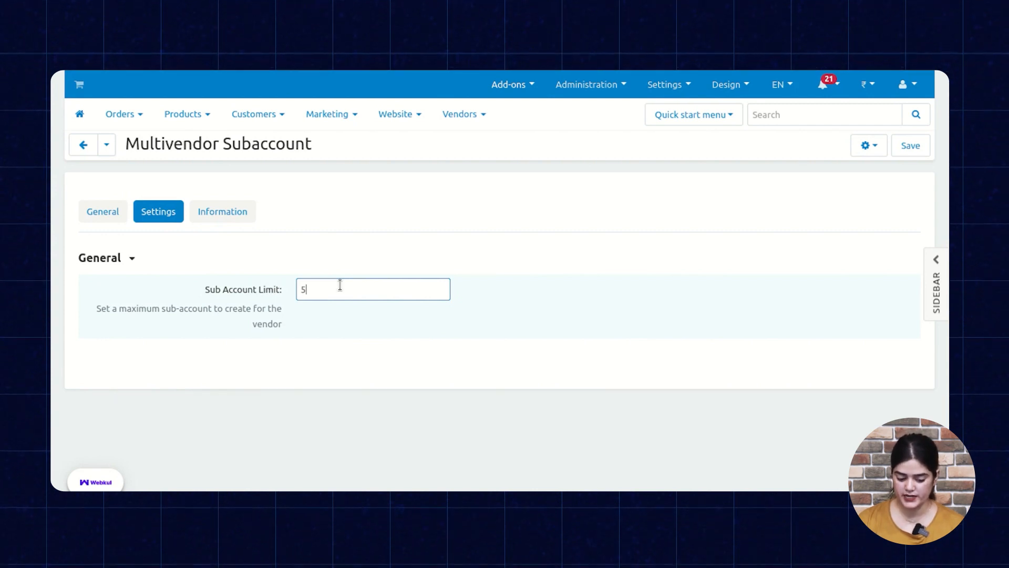
pyautogui.click(208, 211)
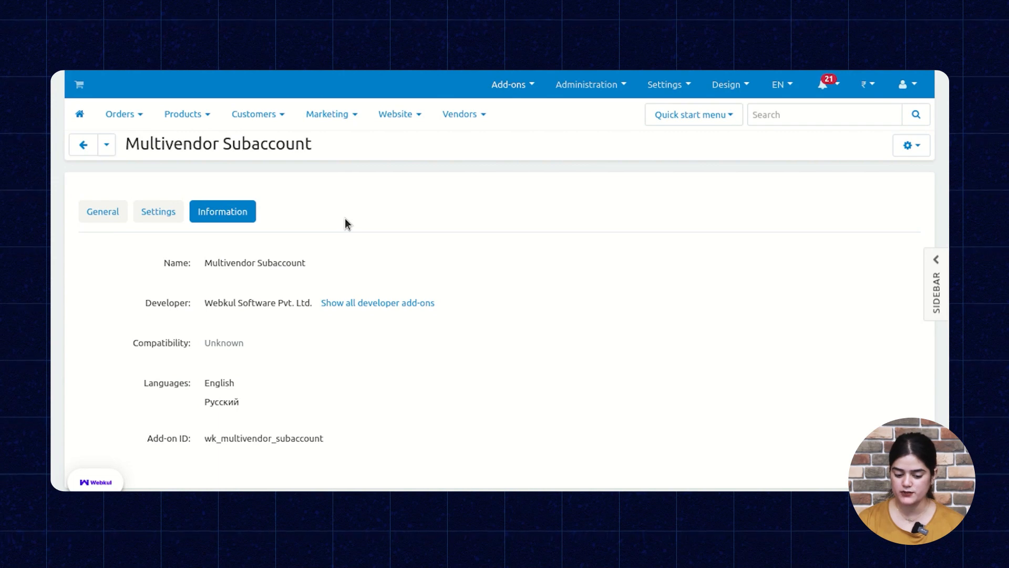
# Open the Simtech vendor's sub-account from the list of vendor sub-accounts.
pyautogui.click(283, 115)
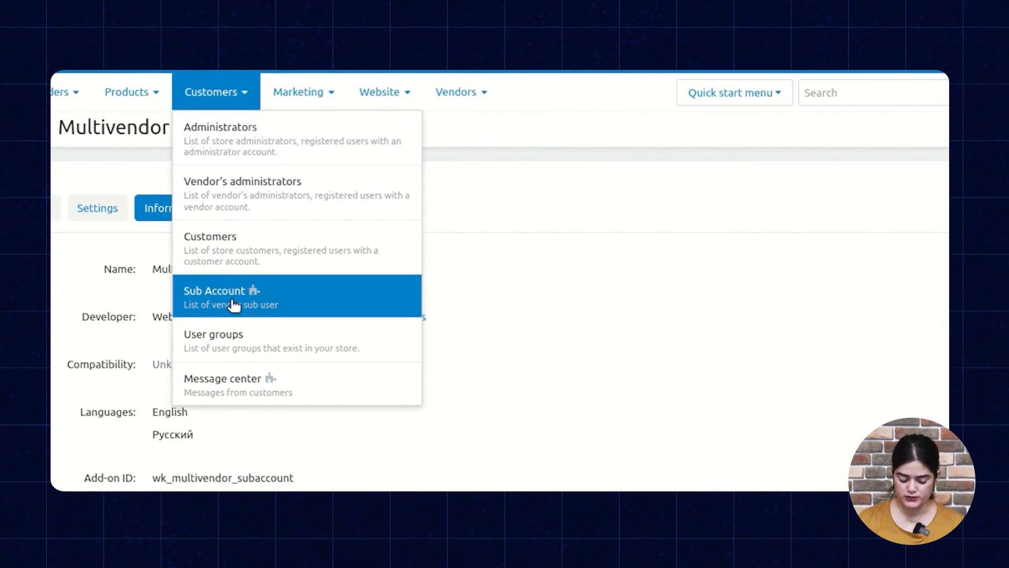
pyautogui.click(232, 304)
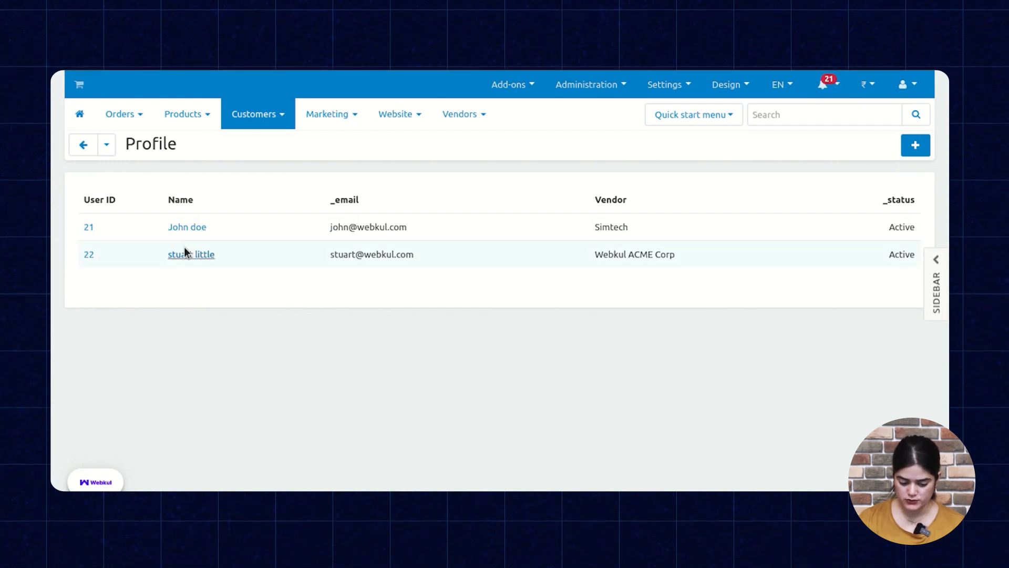
pyautogui.click(181, 228)
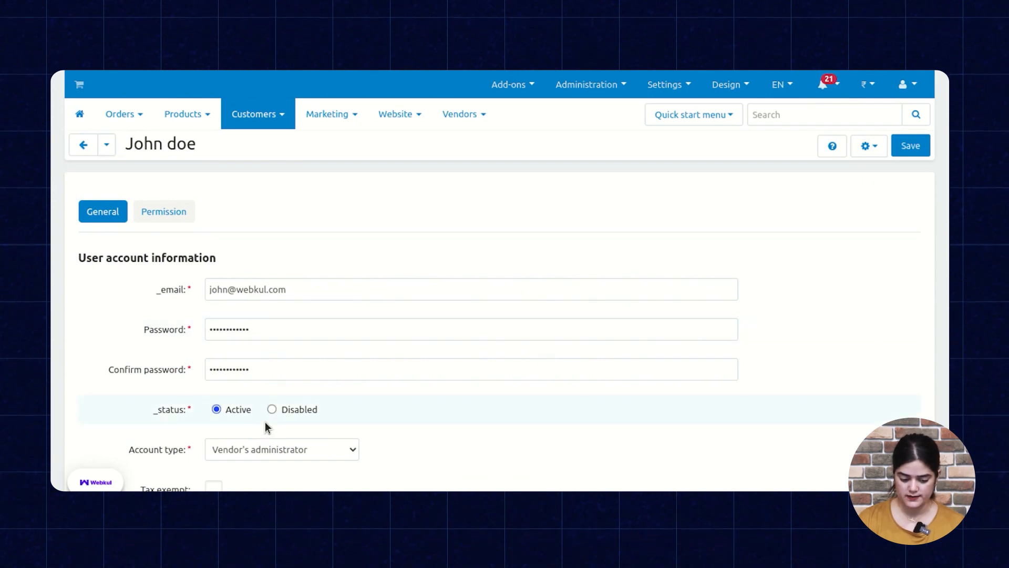
# Review the sub-account's user account information, including the credential fields, status and available account types.
pyautogui.scroll(-2, 156, 297)
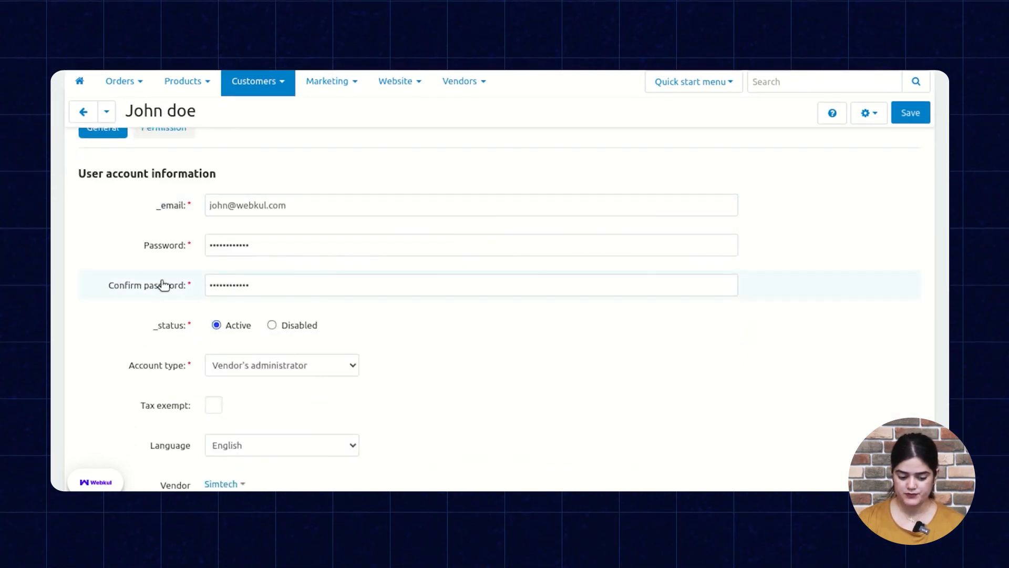
pyautogui.scroll(2, 163, 284)
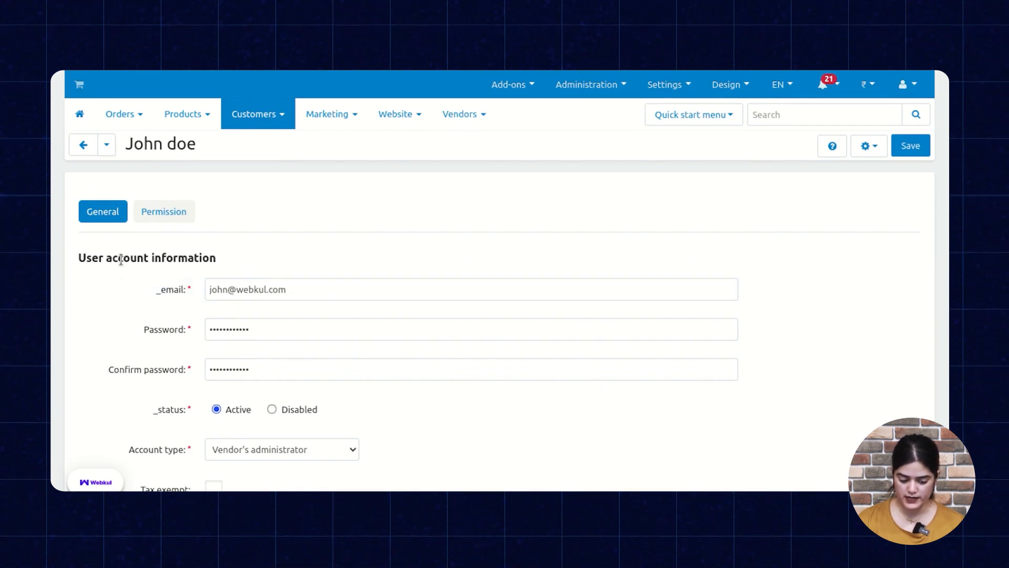
pyautogui.scroll(-2, 196, 273)
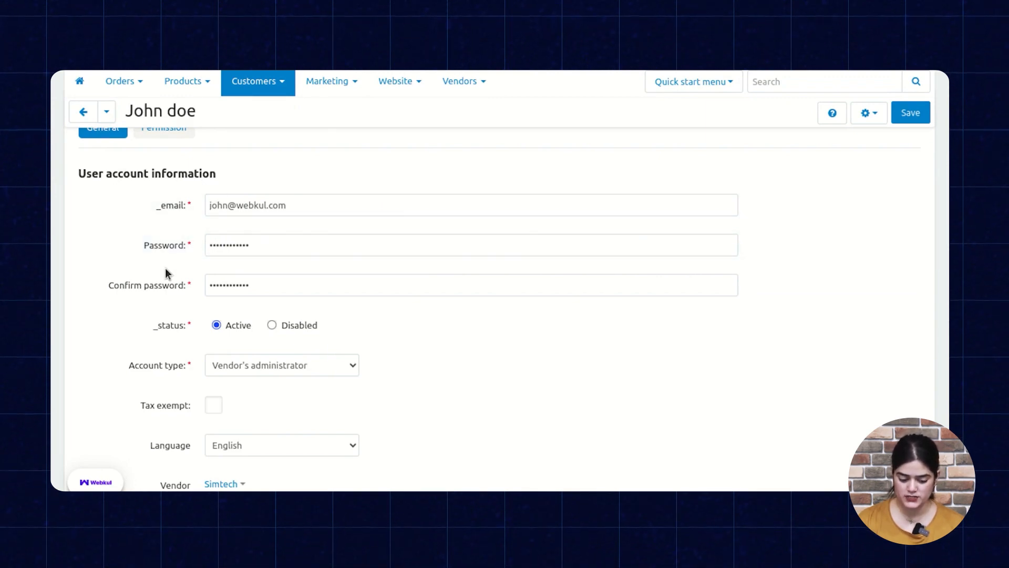
pyautogui.scroll(-2, 180, 326)
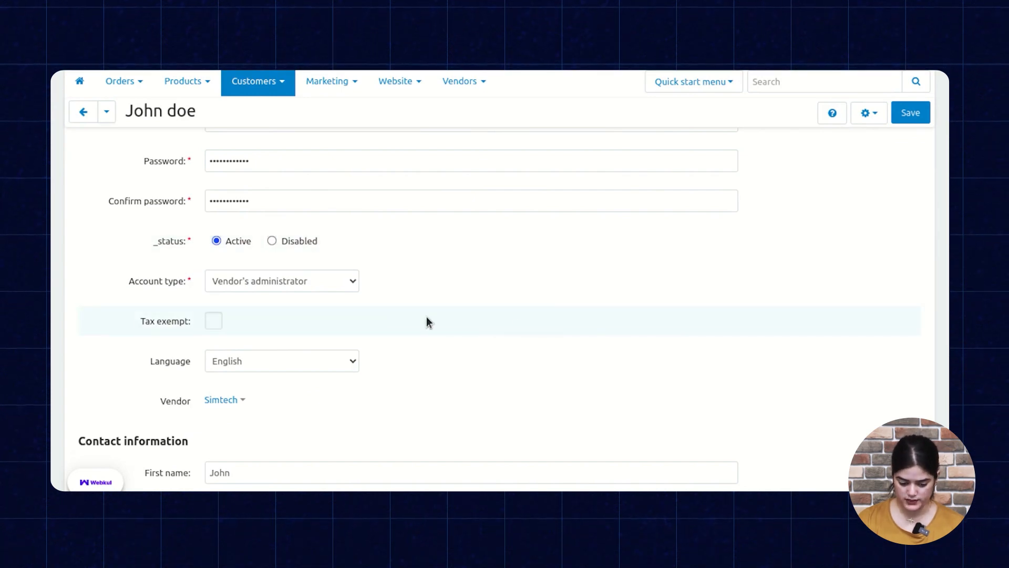
pyautogui.click(335, 289)
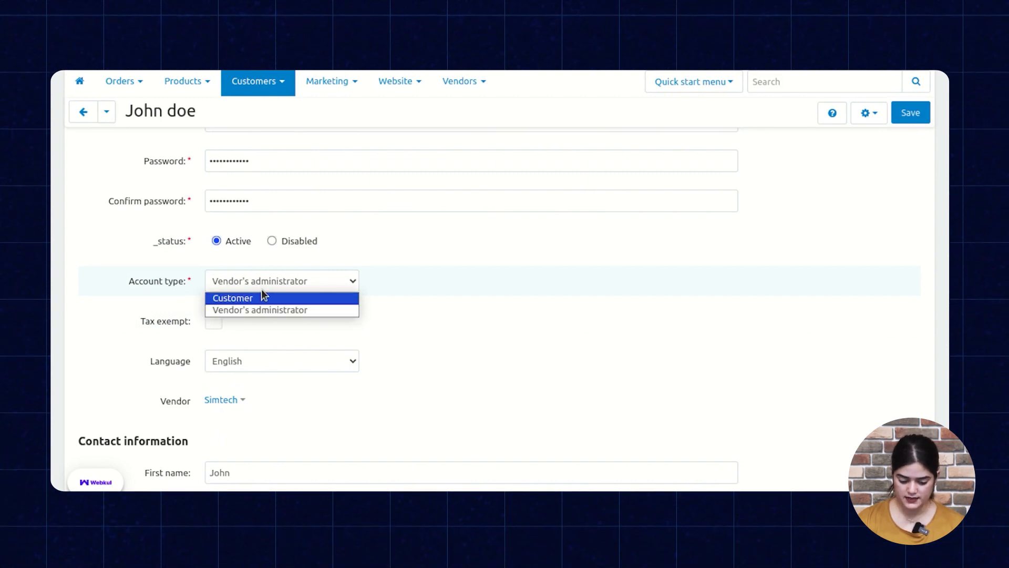
pyautogui.click(418, 316)
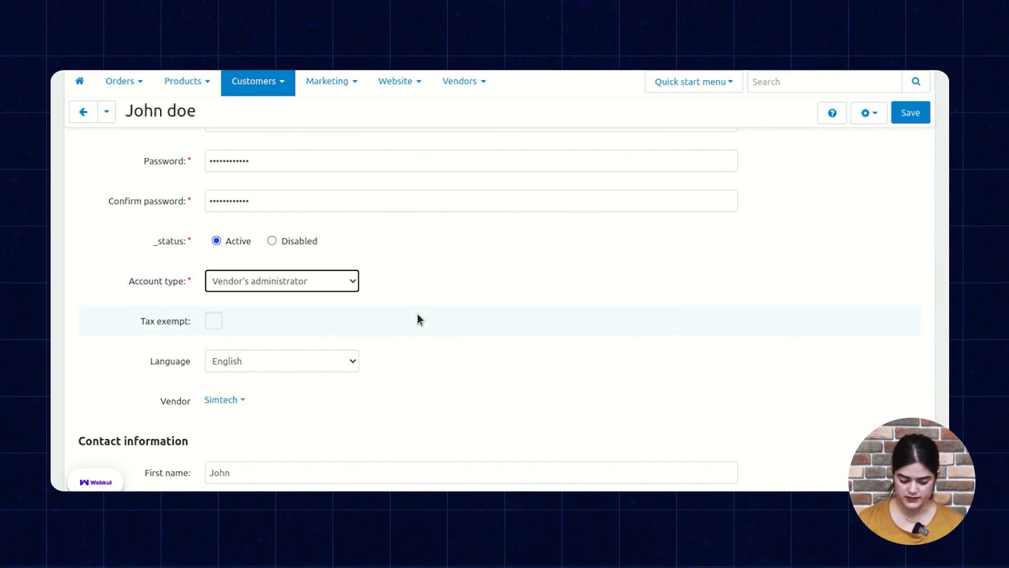
pyautogui.scroll(-5, 418, 318)
pyautogui.scroll(3, 417, 317)
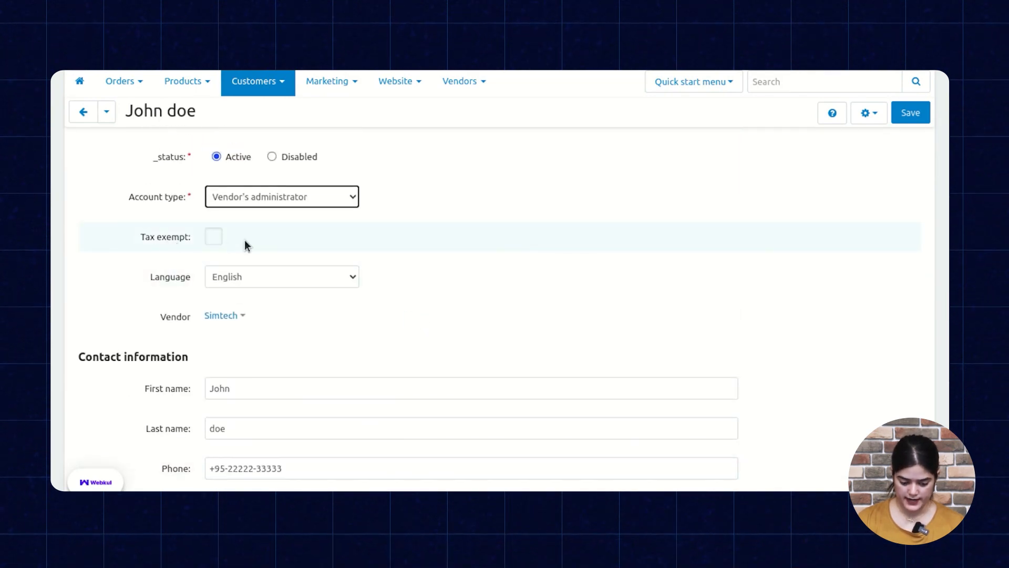
# Toggle the sub-account's tax exemption on and back off, and examine the available languages and vendors.
pyautogui.click(212, 237)
pyautogui.click(211, 242)
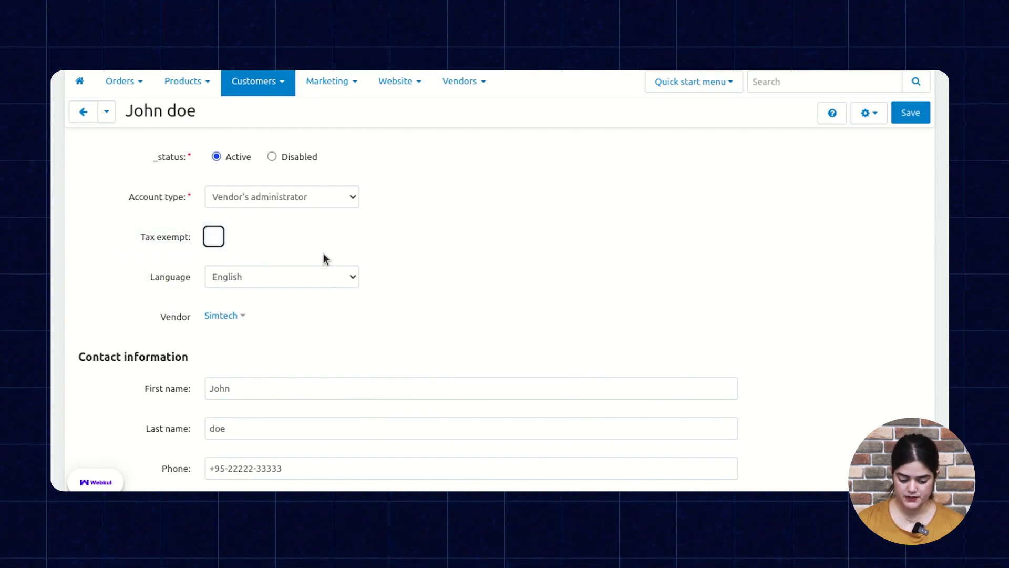
pyautogui.click(304, 284)
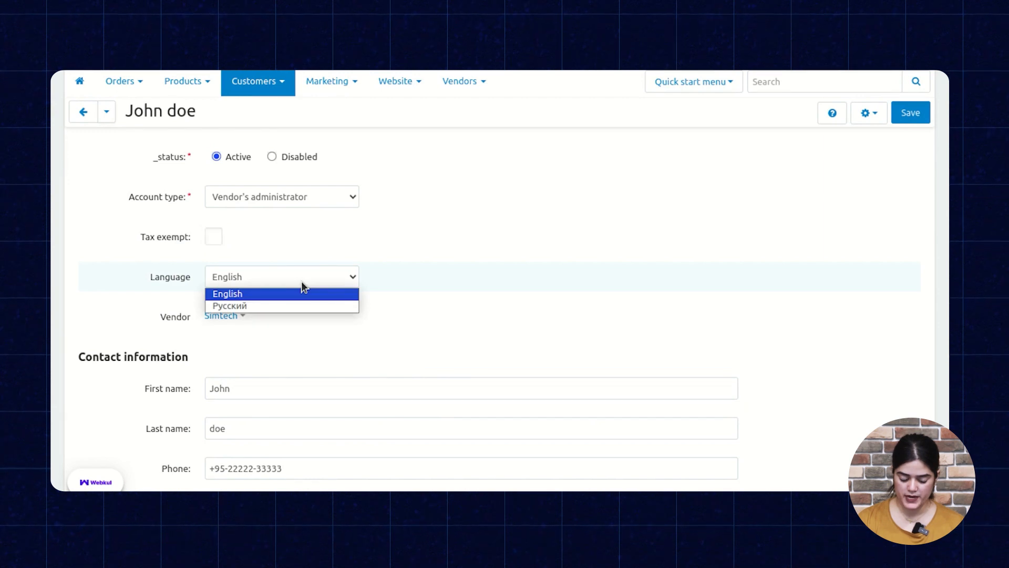
pyautogui.click(302, 282)
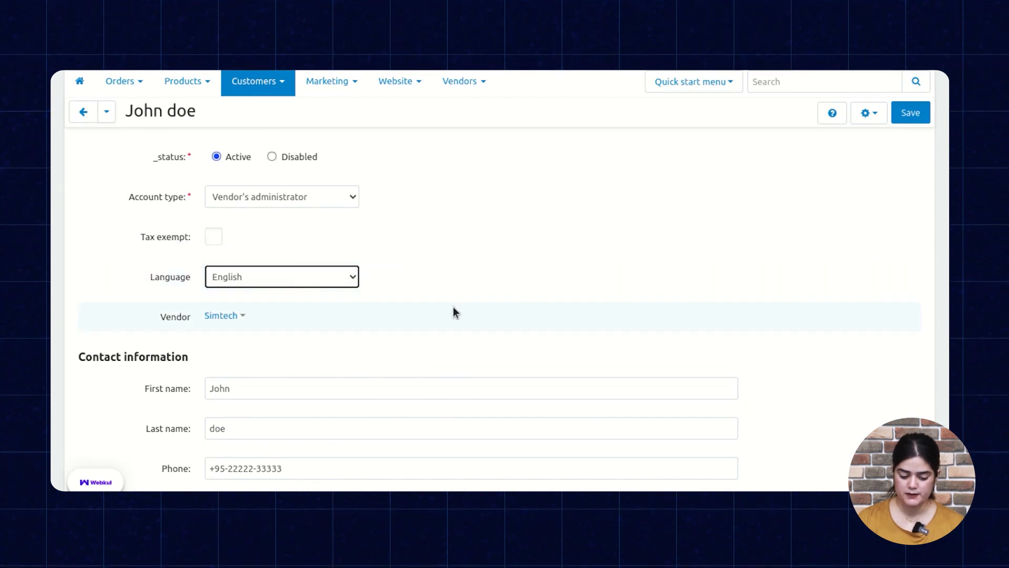
pyautogui.scroll(-2, 368, 305)
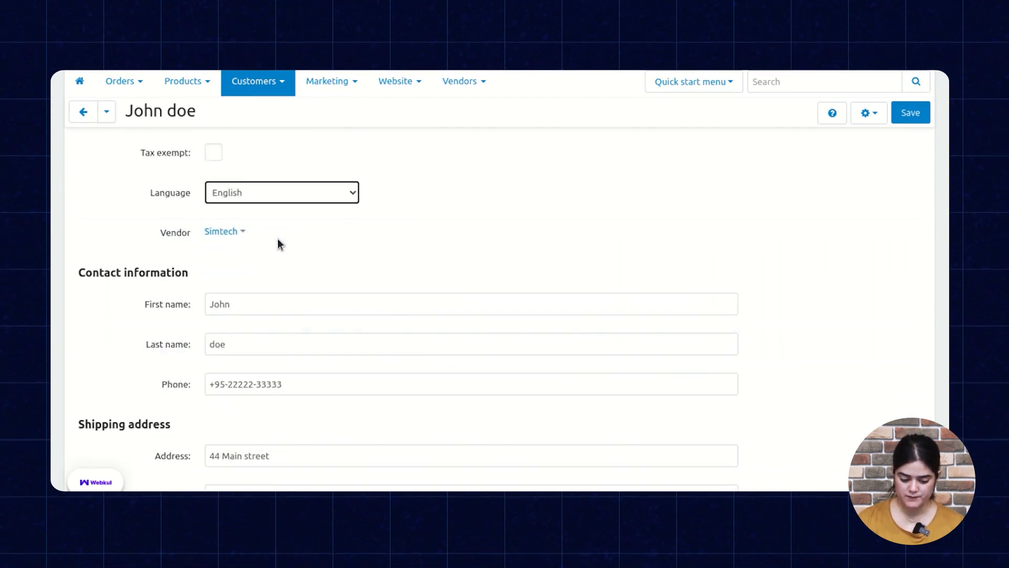
pyautogui.click(244, 231)
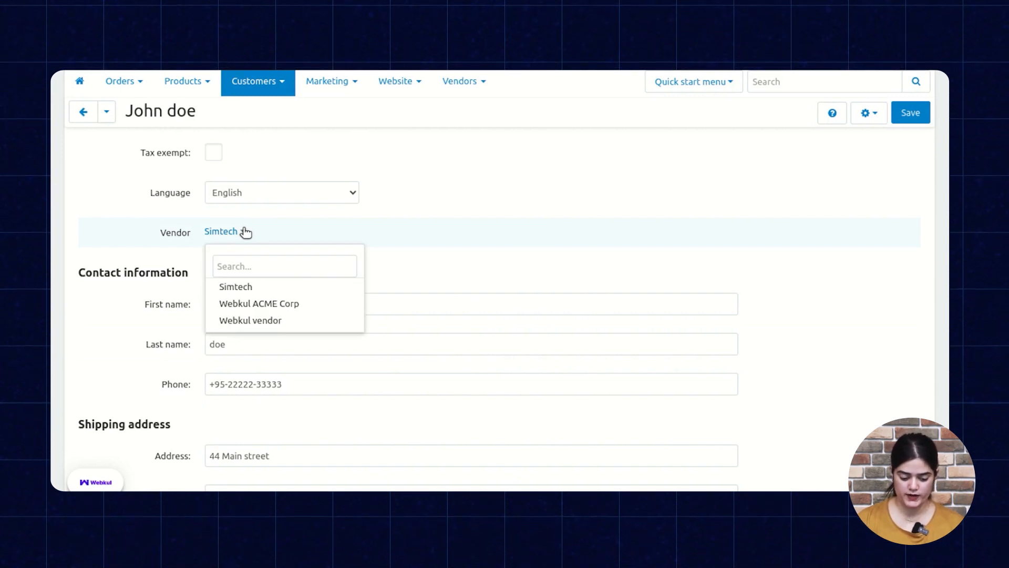
pyautogui.click(462, 283)
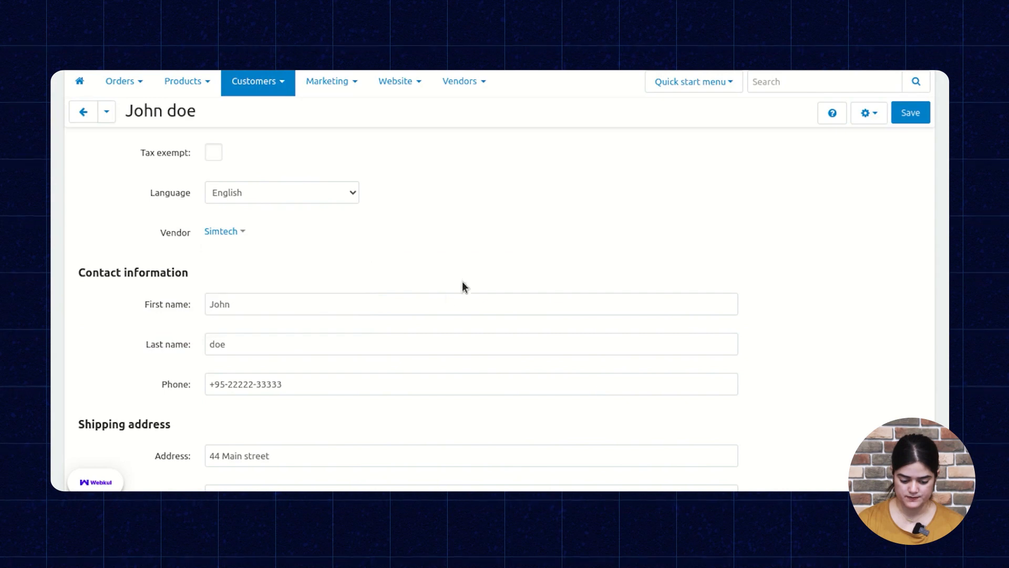
# Review the sub-account's contact information and shipping address fields.
pyautogui.scroll(-2, 462, 282)
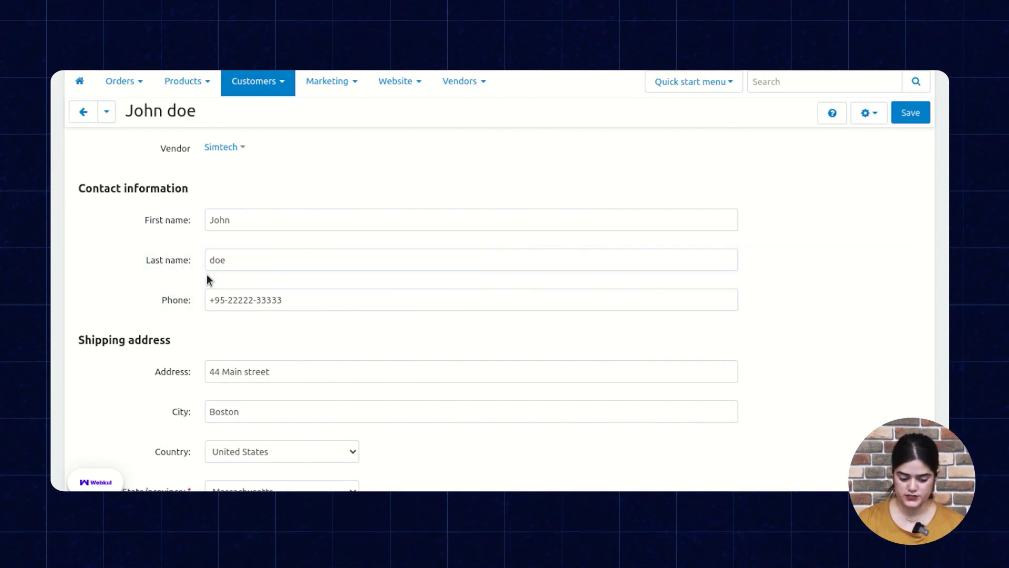
pyautogui.scroll(-2, 205, 339)
pyautogui.scroll(-1, 184, 295)
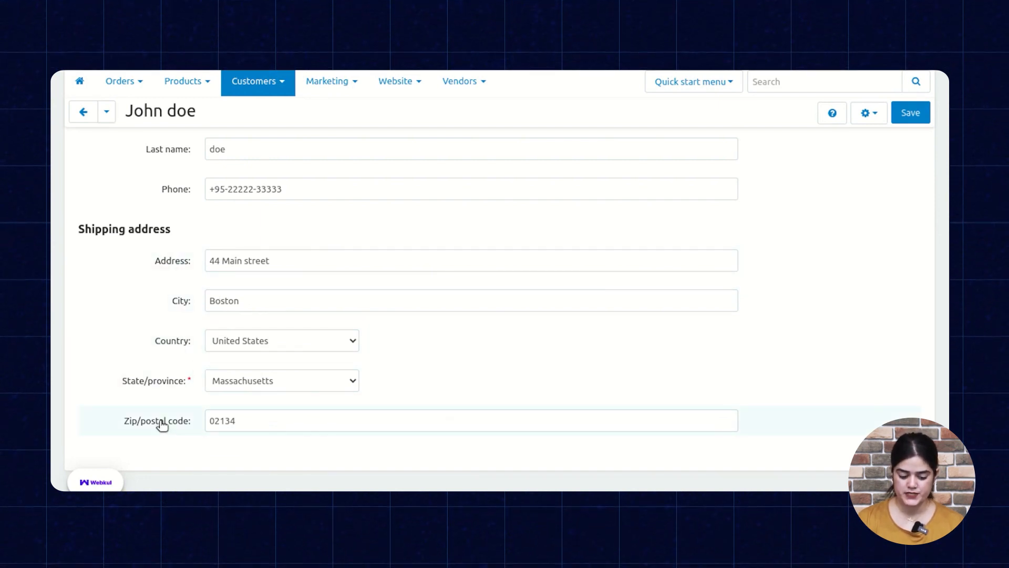
pyautogui.scroll(15, 258, 432)
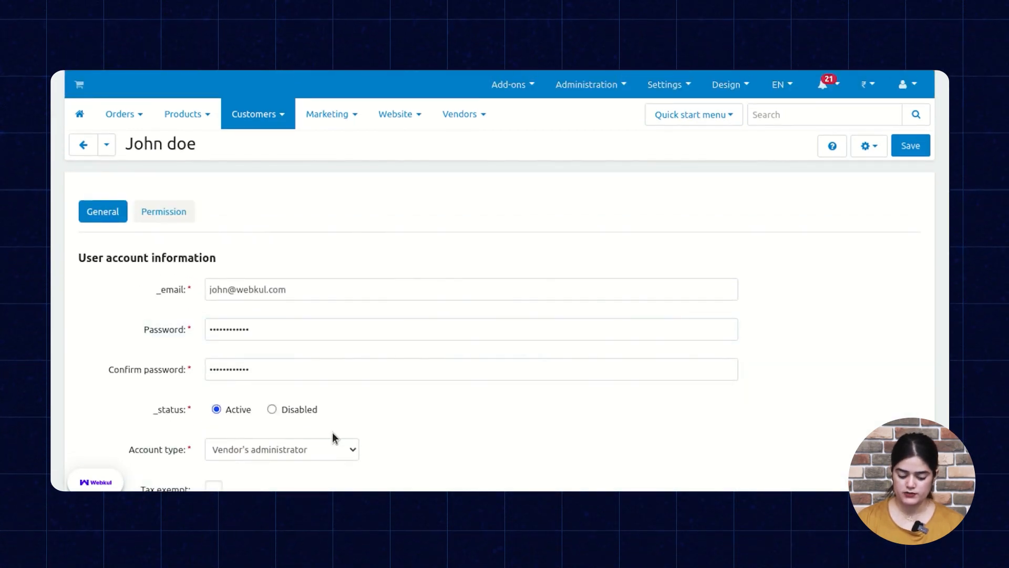
# Review the sub-account's access permissions for each store section and save the profile.
pyautogui.click(180, 213)
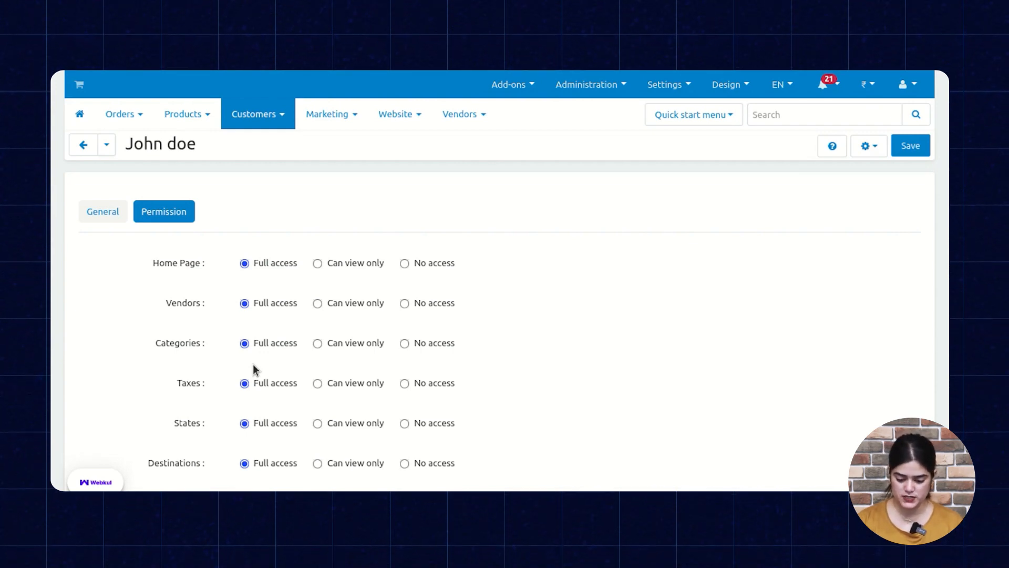
pyautogui.scroll(-2, 253, 364)
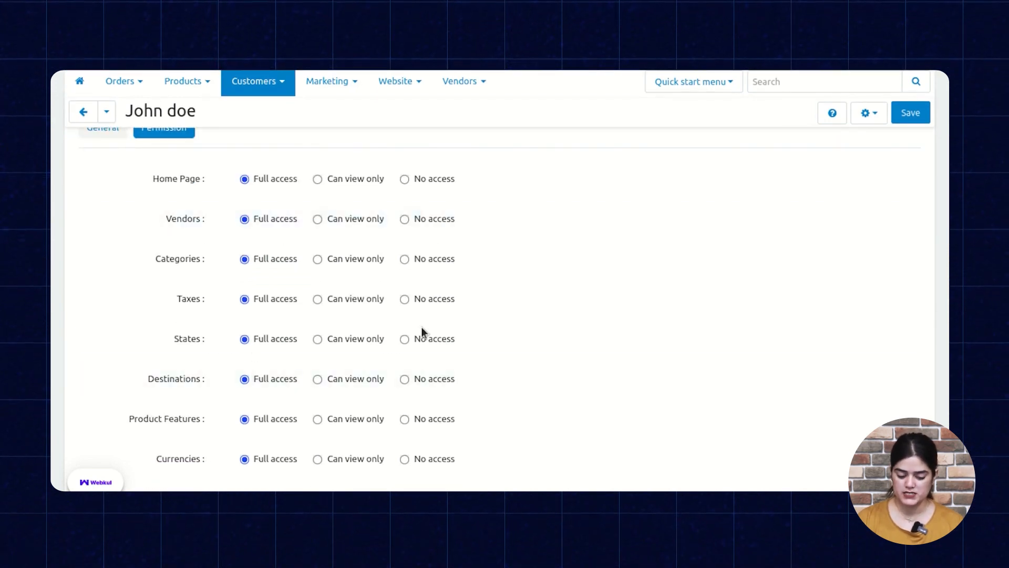
pyautogui.scroll(2, 357, 380)
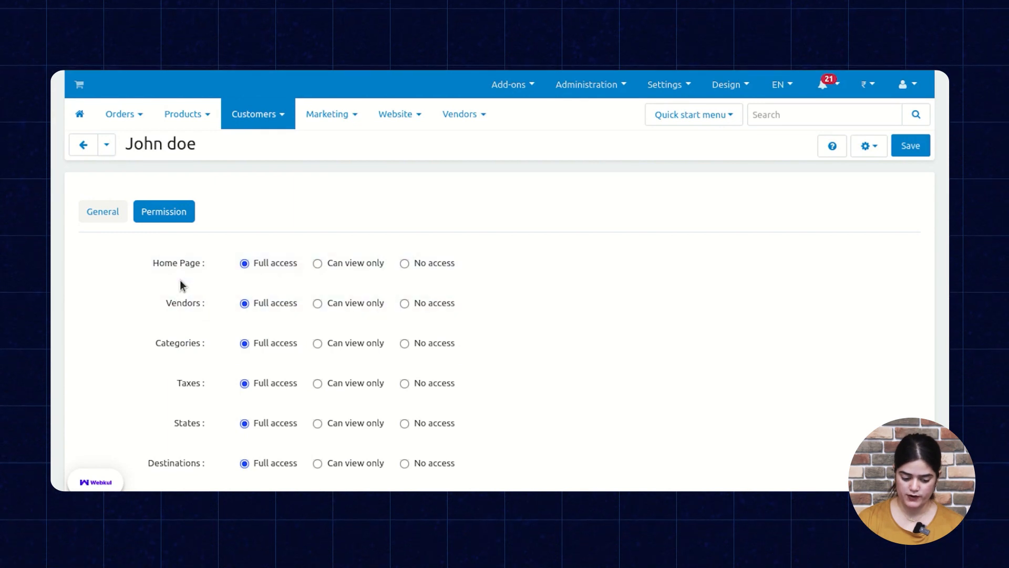
pyautogui.scroll(-2, 180, 279)
pyautogui.scroll(-12, 181, 284)
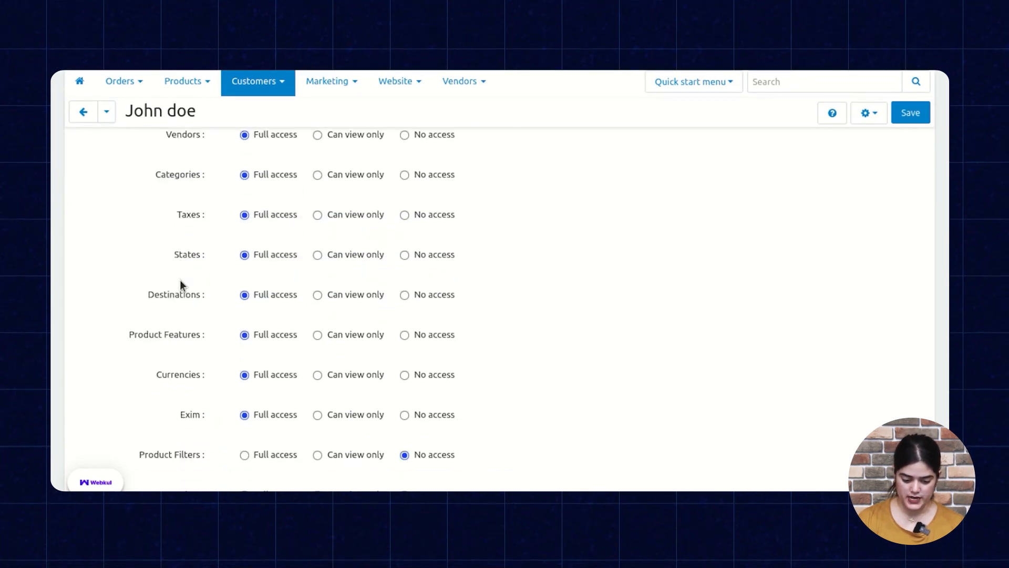
pyautogui.scroll(-5, 180, 280)
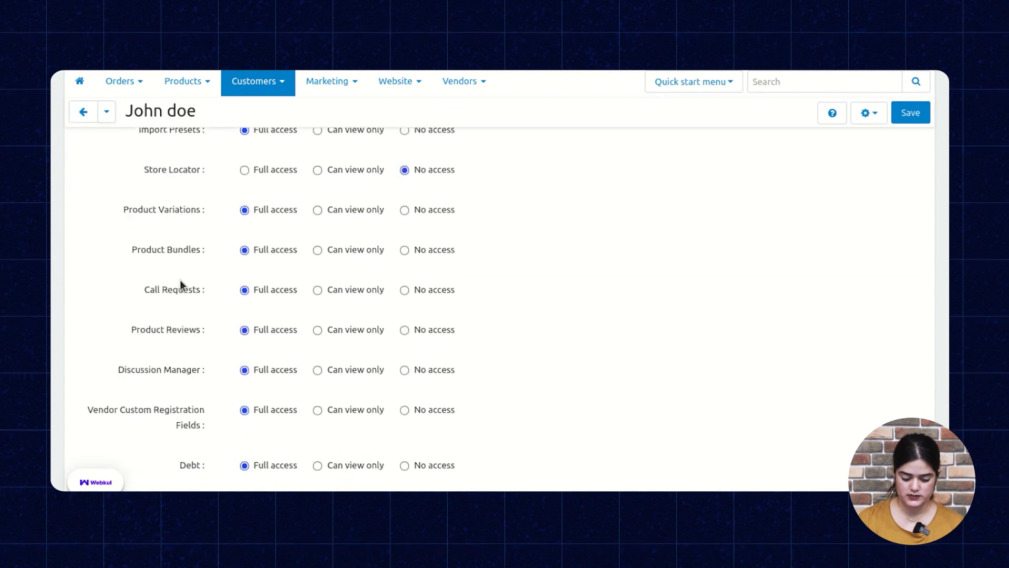
pyautogui.scroll(8, 207, 297)
pyautogui.scroll(10, 210, 395)
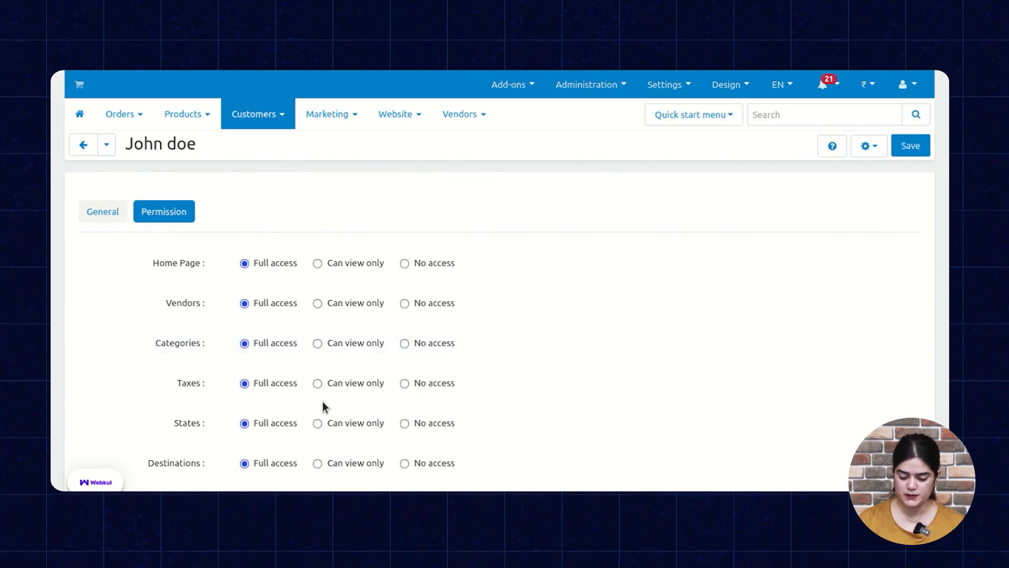
pyautogui.click(910, 147)
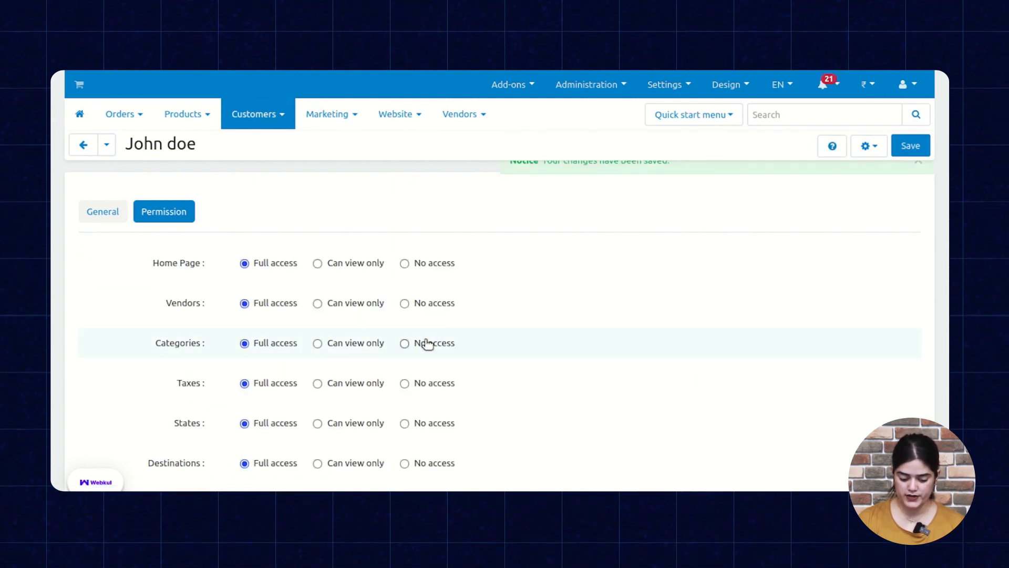
# Examine the access levels in the saved permission list from Product Filters down to Store Locator.
pyautogui.scroll(-5, 401, 392)
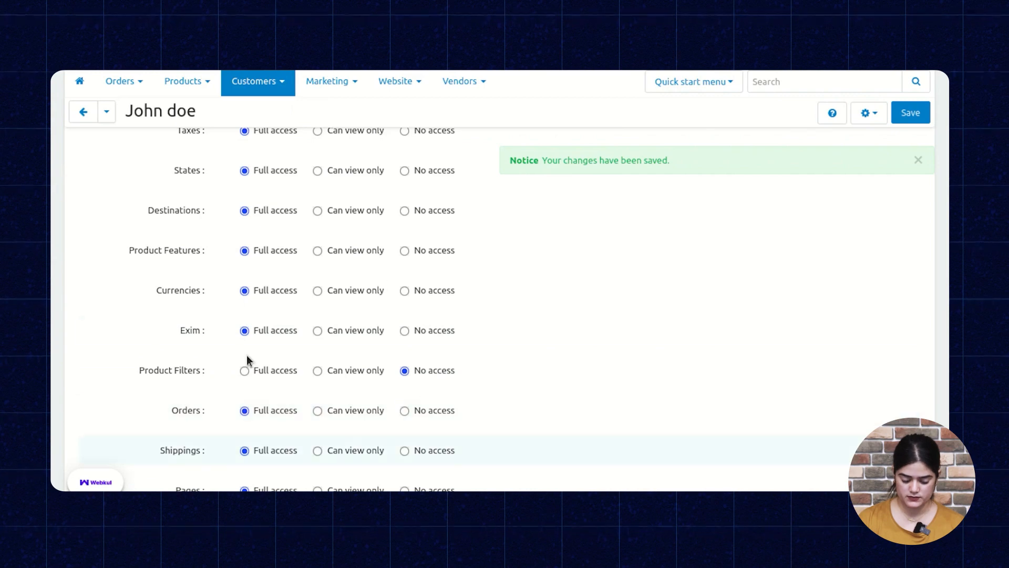
pyautogui.scroll(-5, 406, 348)
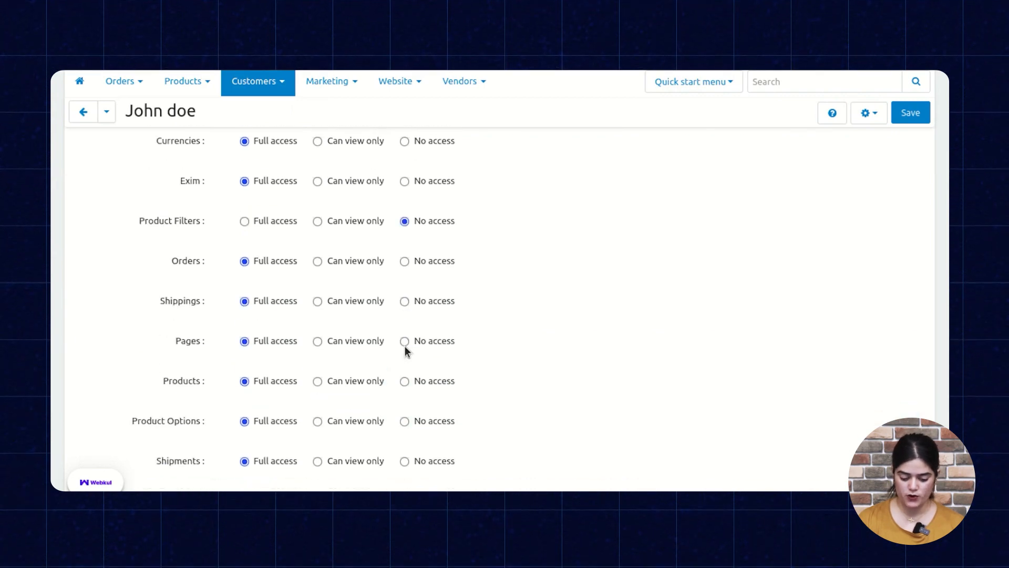
pyautogui.scroll(-3, 407, 350)
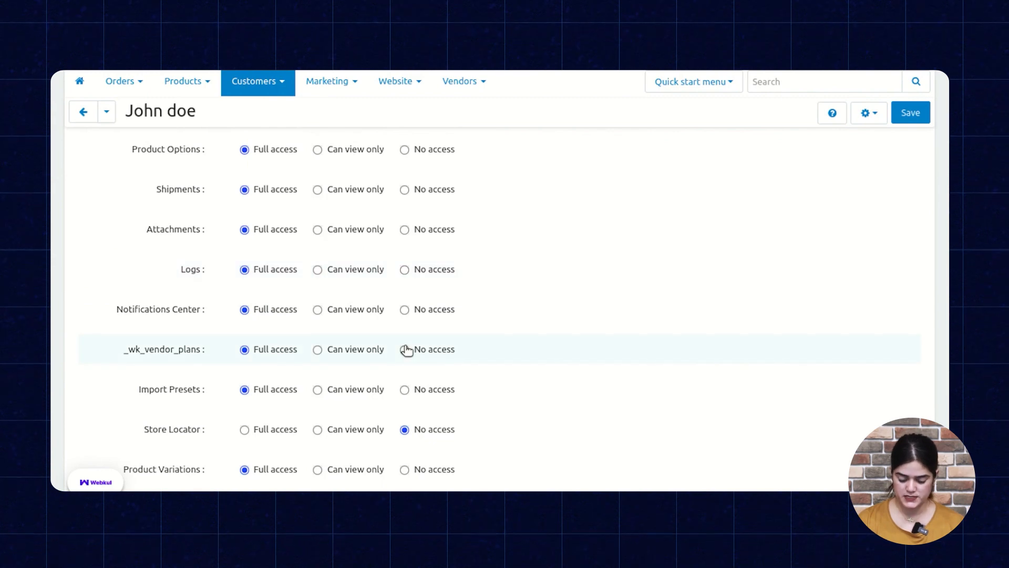
# Review the rest of the sub-account's permission list in the admin panel, including the sections from Vendors to Product Filters.
pyautogui.scroll(-7, 406, 349)
pyautogui.scroll(15, 405, 347)
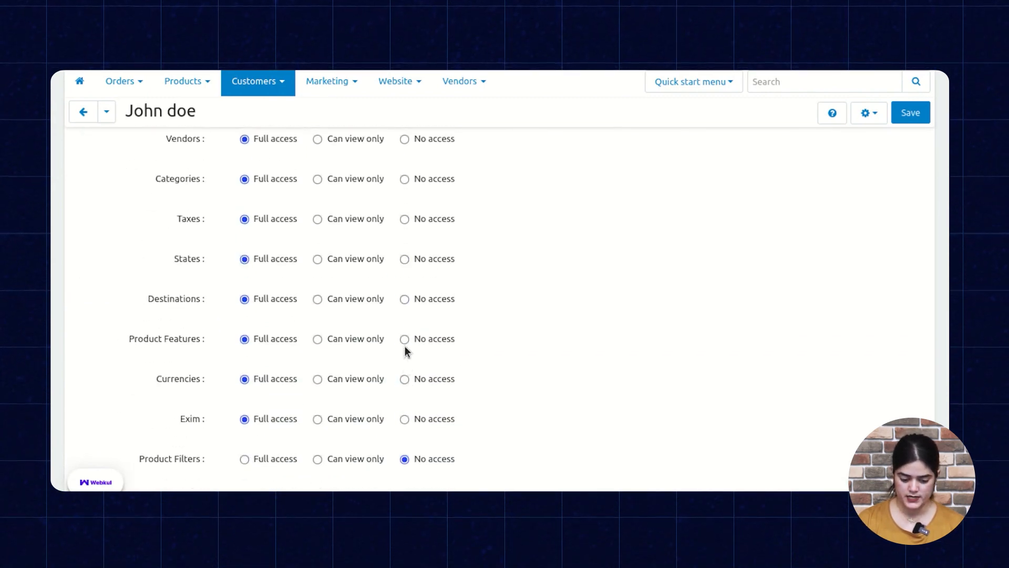
pyautogui.scroll(3, 405, 351)
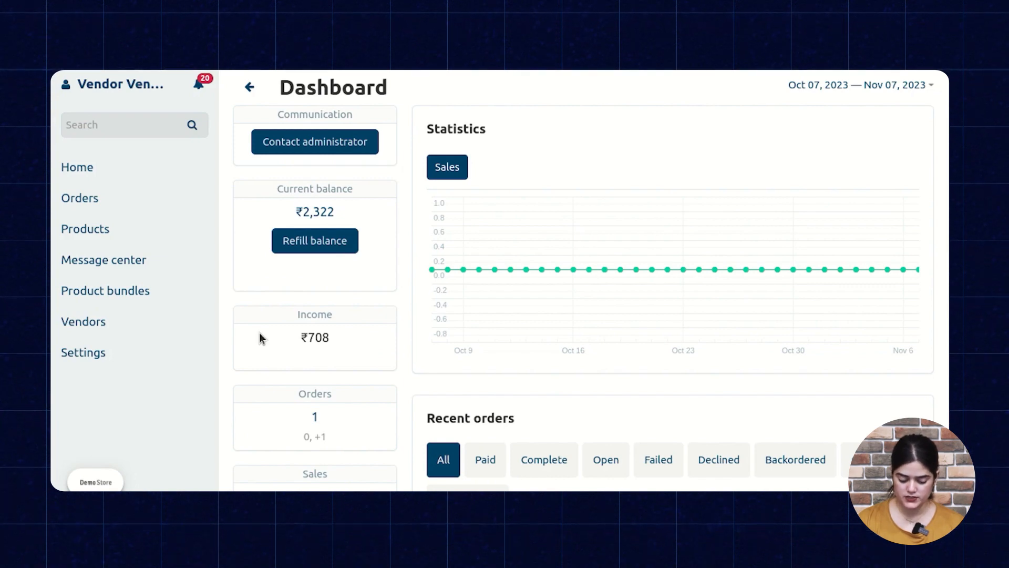
# In the vendor panel, go to the vendor's sub-account list and open the existing active sub-account's profile.
pyautogui.click(117, 326)
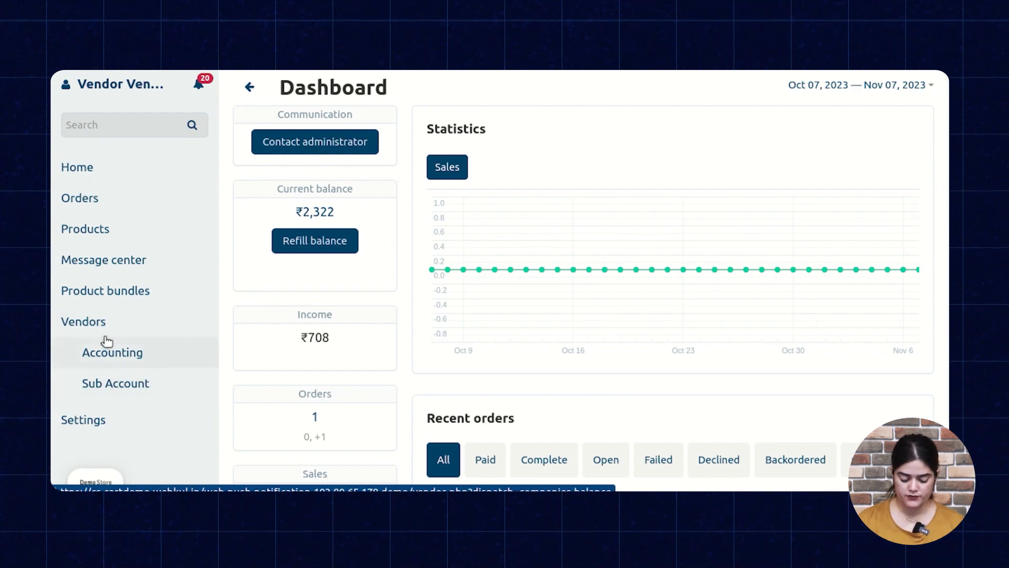
pyautogui.click(144, 393)
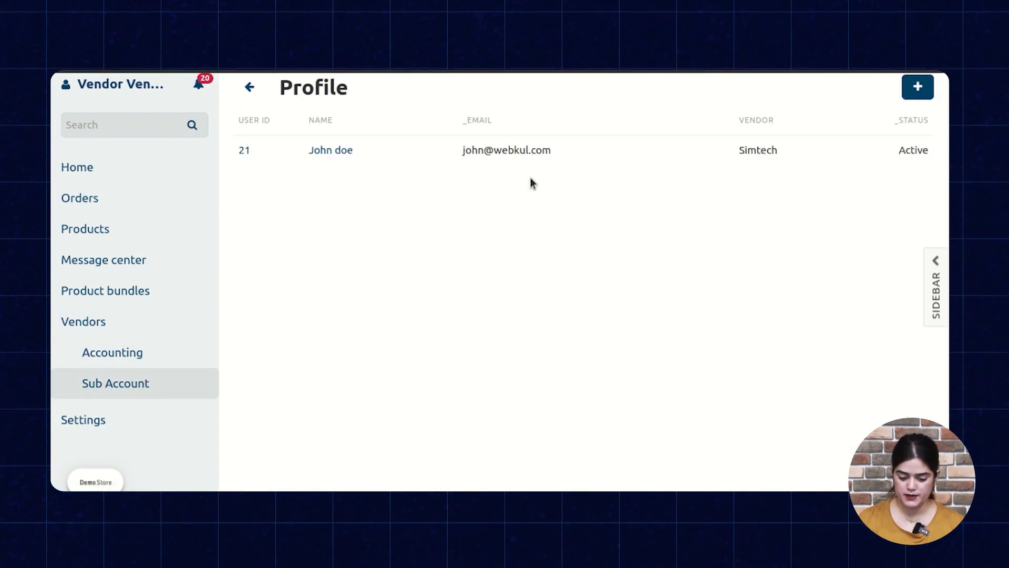
pyautogui.click(914, 92)
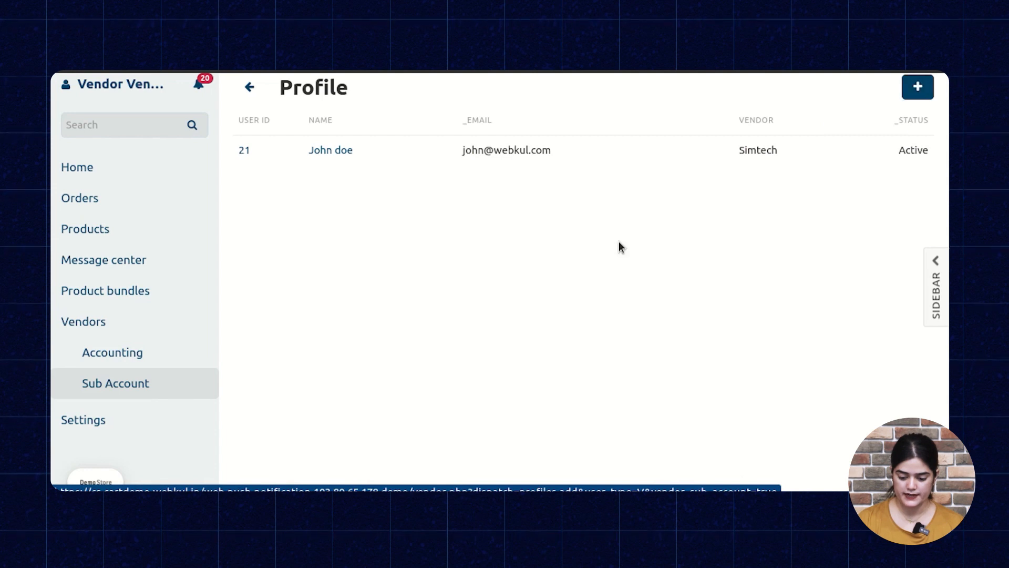
pyautogui.click(320, 151)
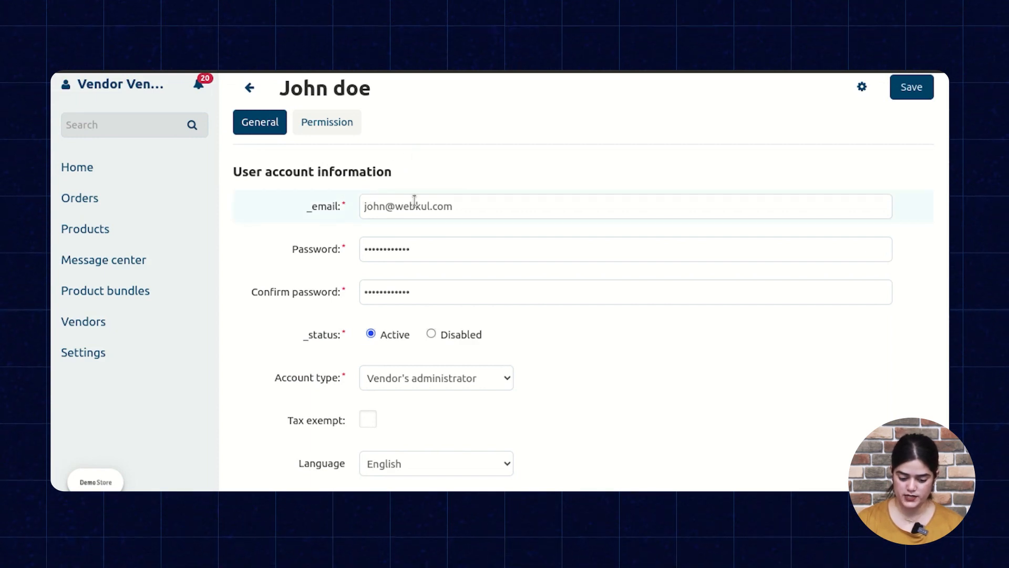
# Review the sub-account's user account information in the vendor panel and examine the available account types.
pyautogui.scroll(-2, 408, 237)
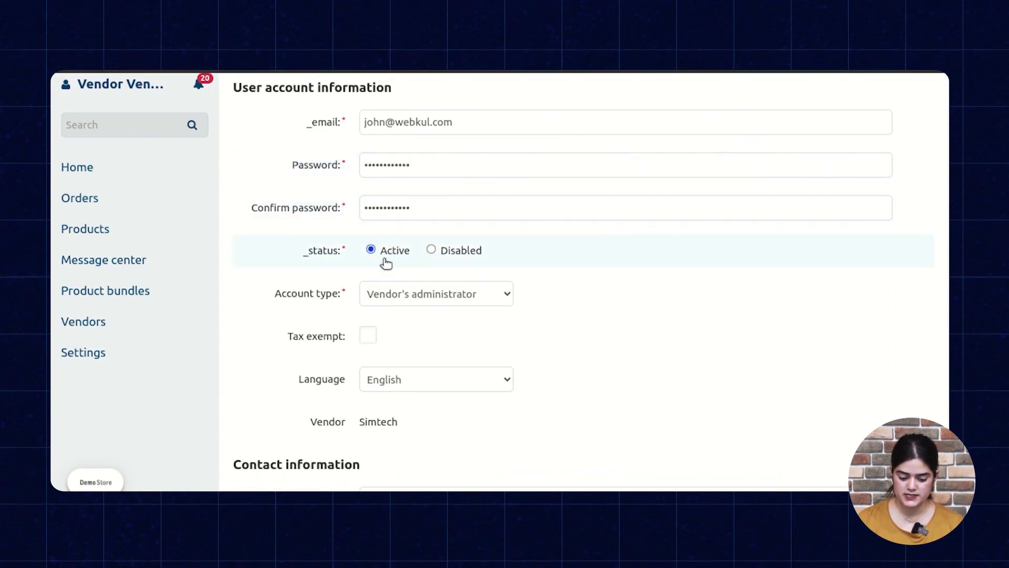
pyautogui.scroll(-2, 568, 263)
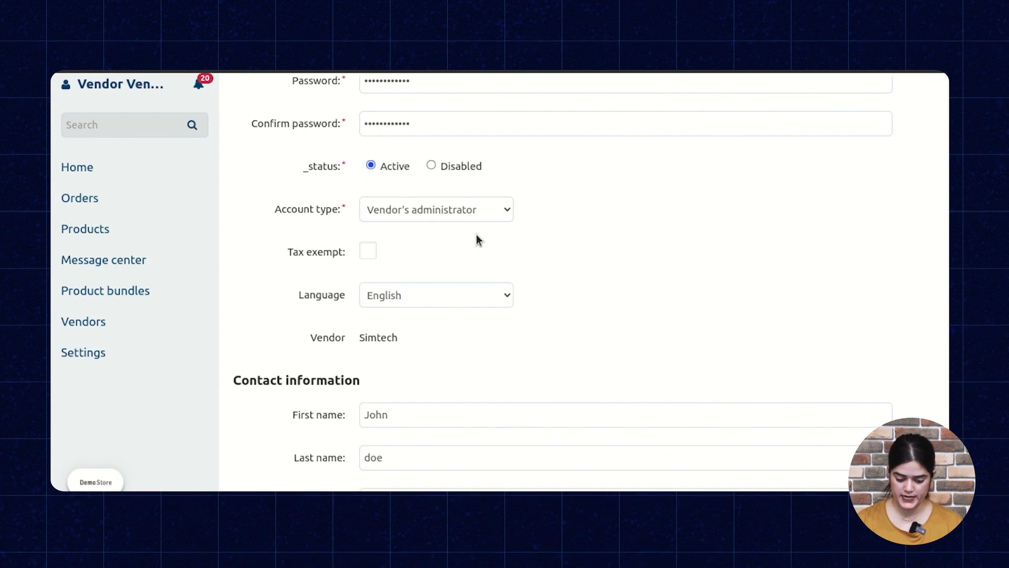
pyautogui.click(494, 215)
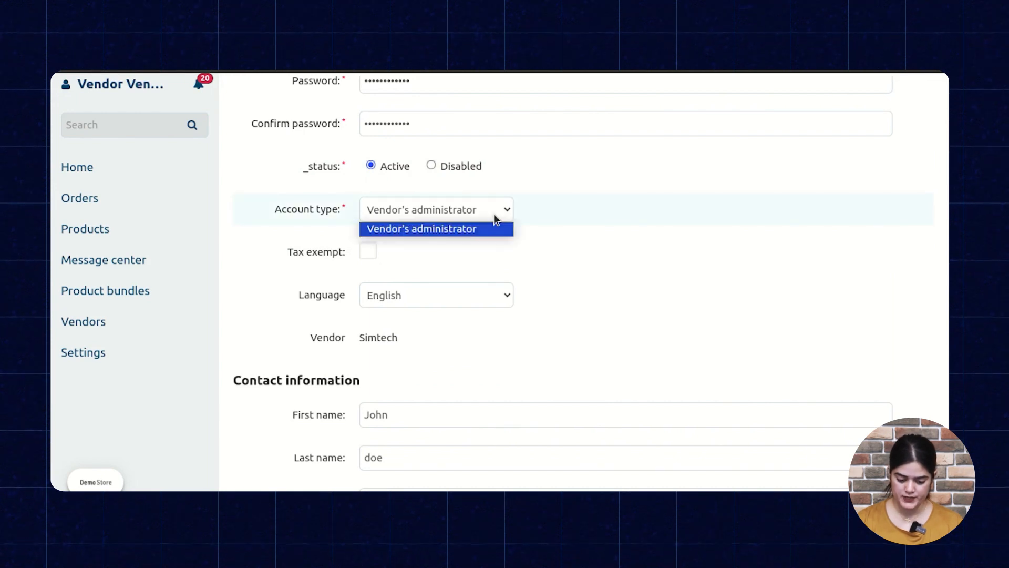
pyautogui.click(544, 260)
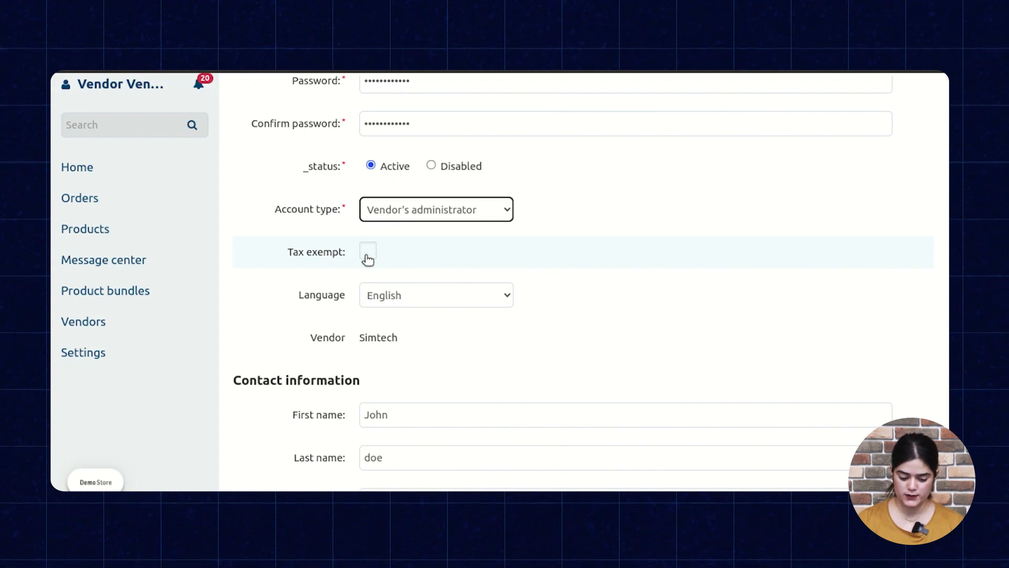
# Review the language, vendor, contact information and shipping address fields of the sub-account in the vendor panel.
pyautogui.scroll(-3, 368, 259)
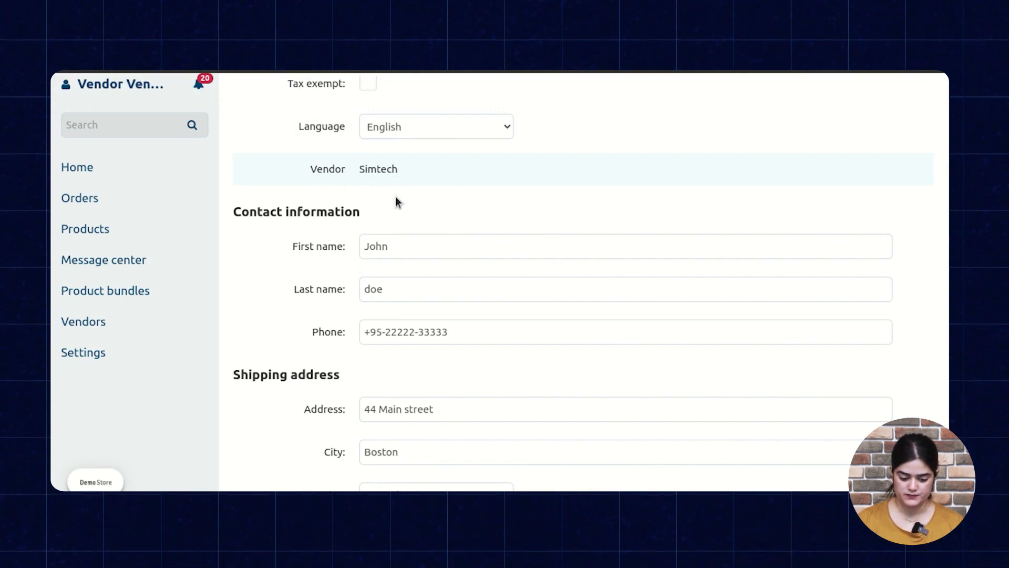
pyautogui.scroll(-2, 396, 211)
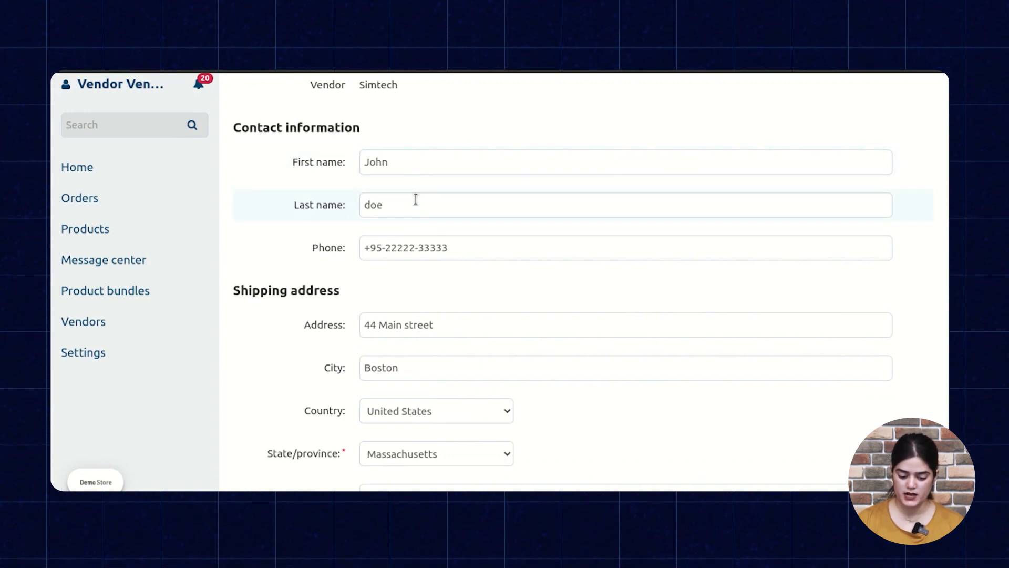
pyautogui.scroll(-2, 419, 247)
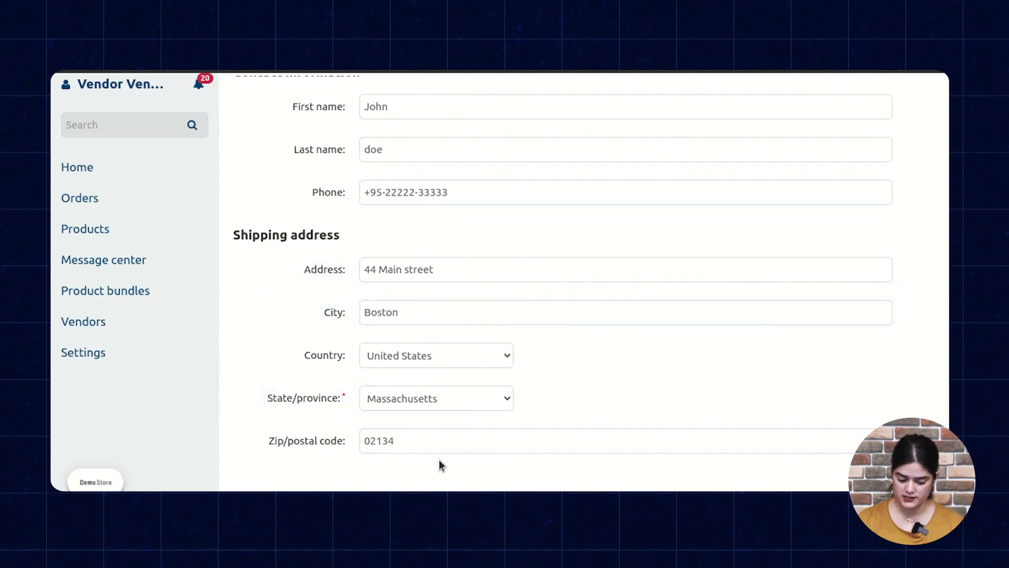
pyautogui.scroll(10, 439, 459)
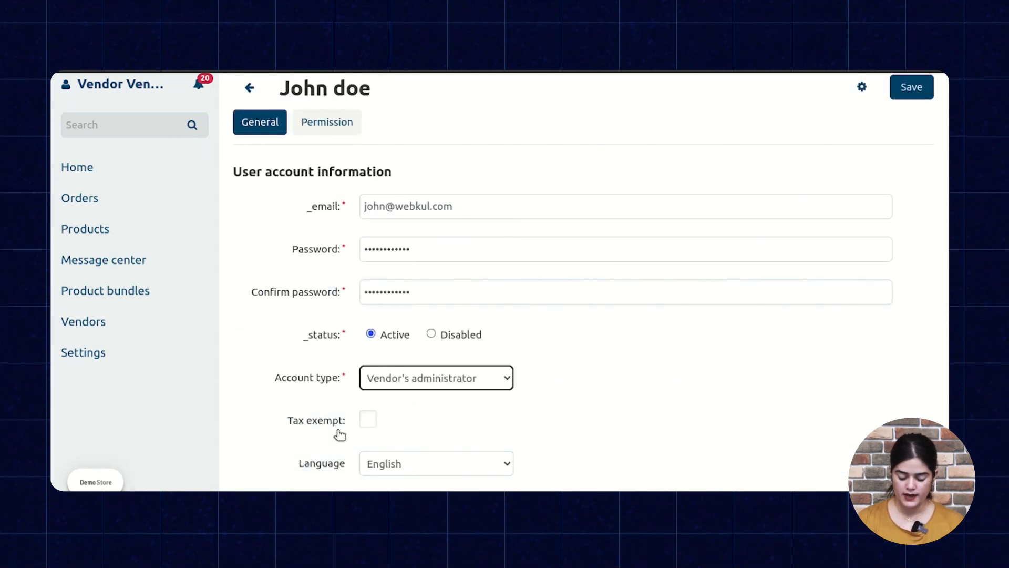
# Examine the sub-account's access permissions for each store section in the vendor panel.
pyautogui.click(346, 133)
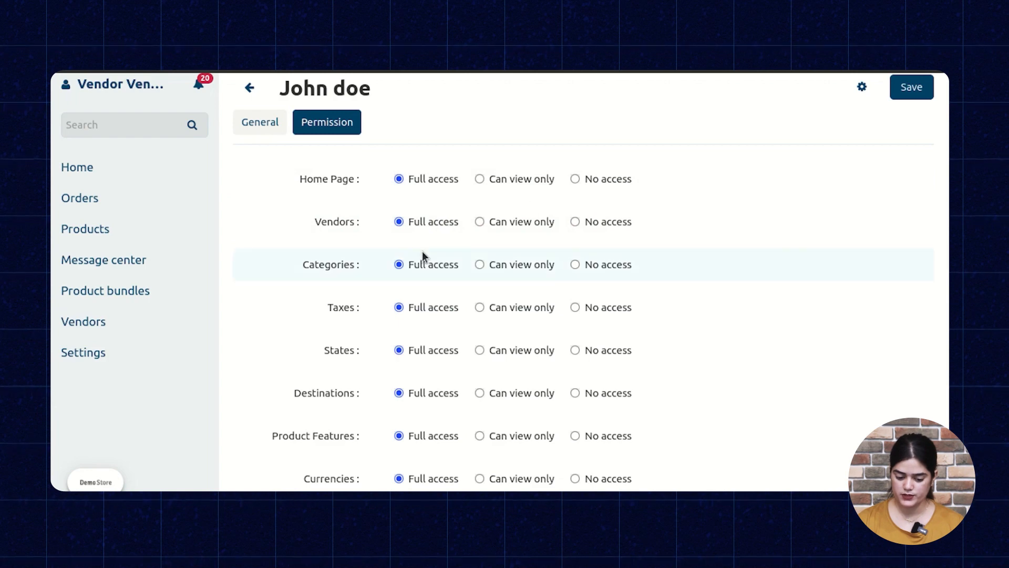
pyautogui.scroll(-15, 417, 290)
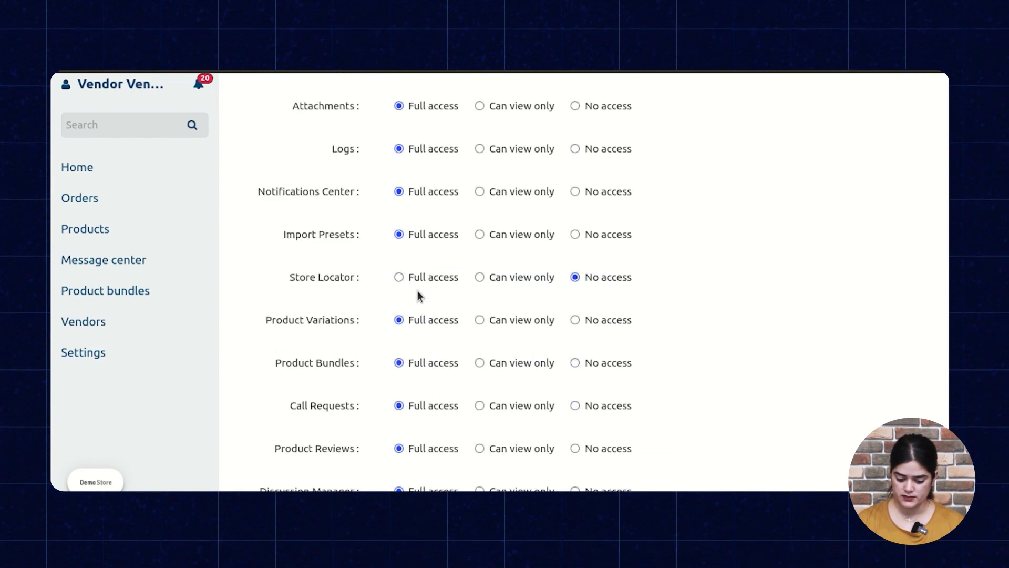
pyautogui.scroll(15, 418, 291)
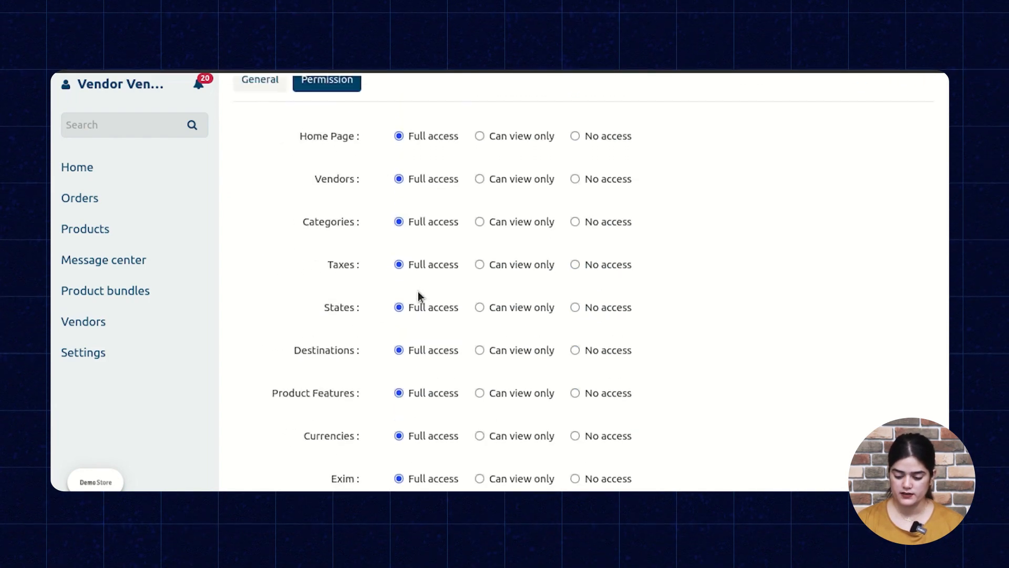